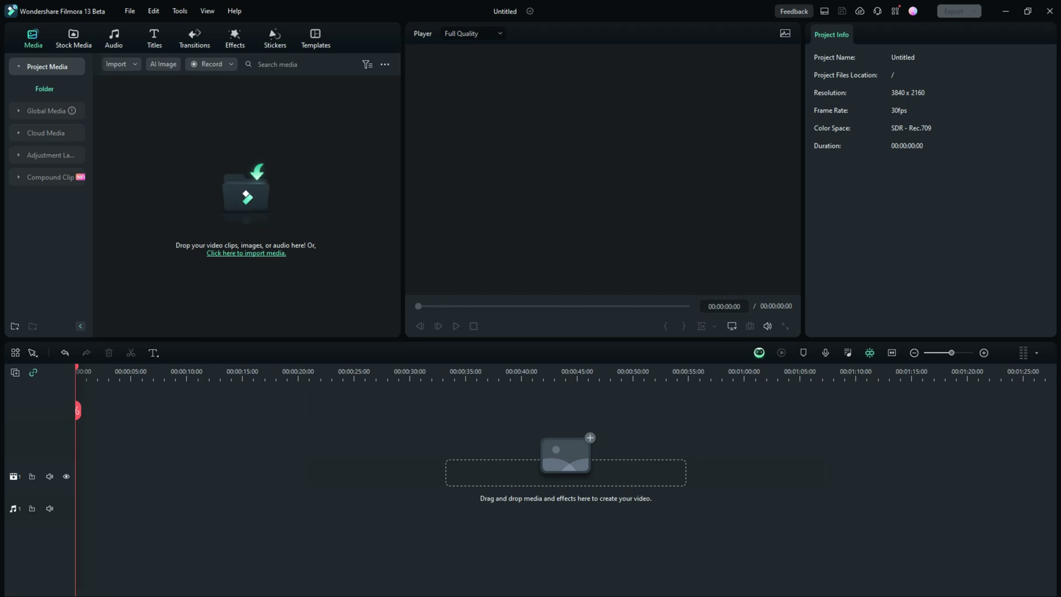
Step: Place the Coca-Cola bottles image from the favourite stock media at the start of video track 2
click(72, 39)
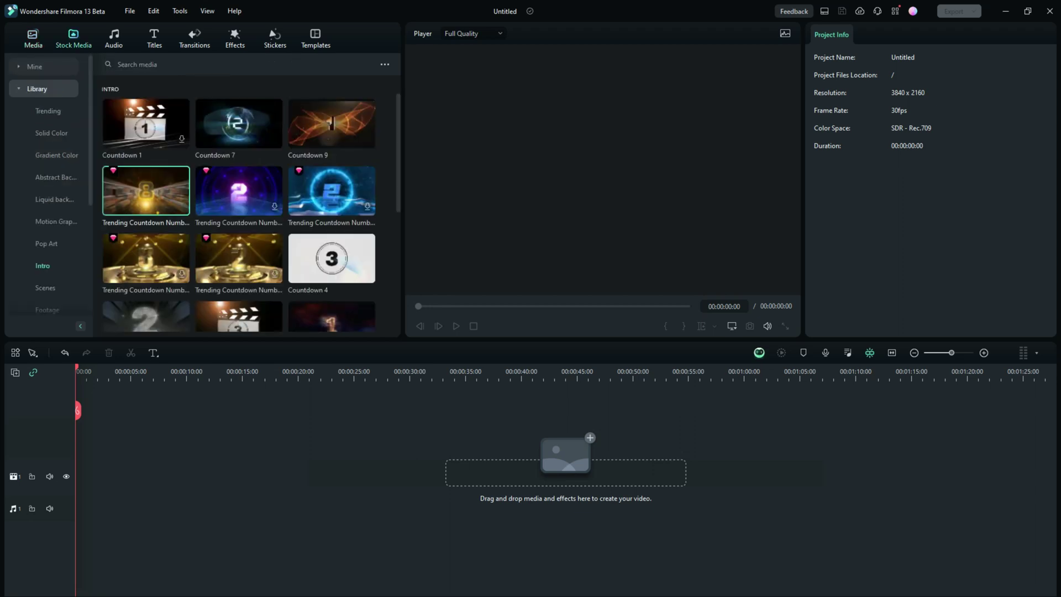
click(34, 66)
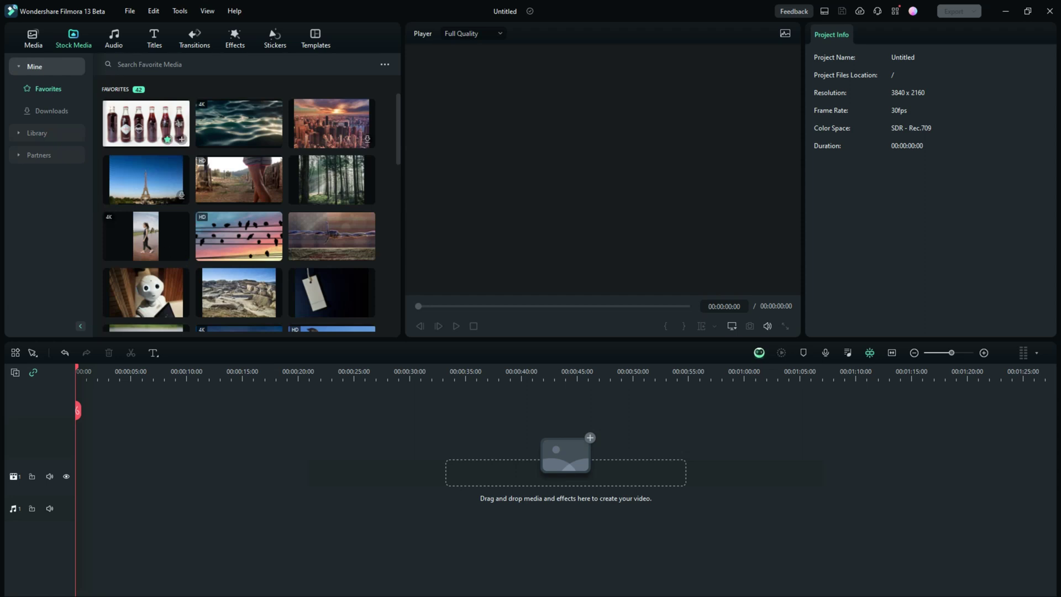
drag(146, 124, 102, 439)
key(ctrl+=)
key(ctrl+=)
key(ctrl+=)
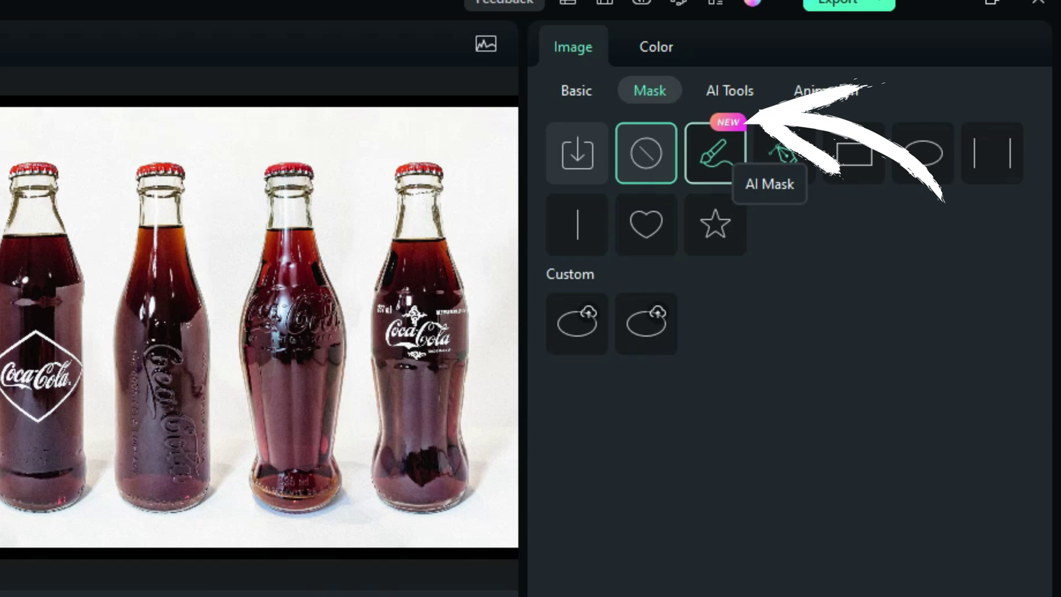
Step: Try masking the rightmost bottle with the AI Mask Smart Brush at brush size 10, and undo that mask
click(715, 153)
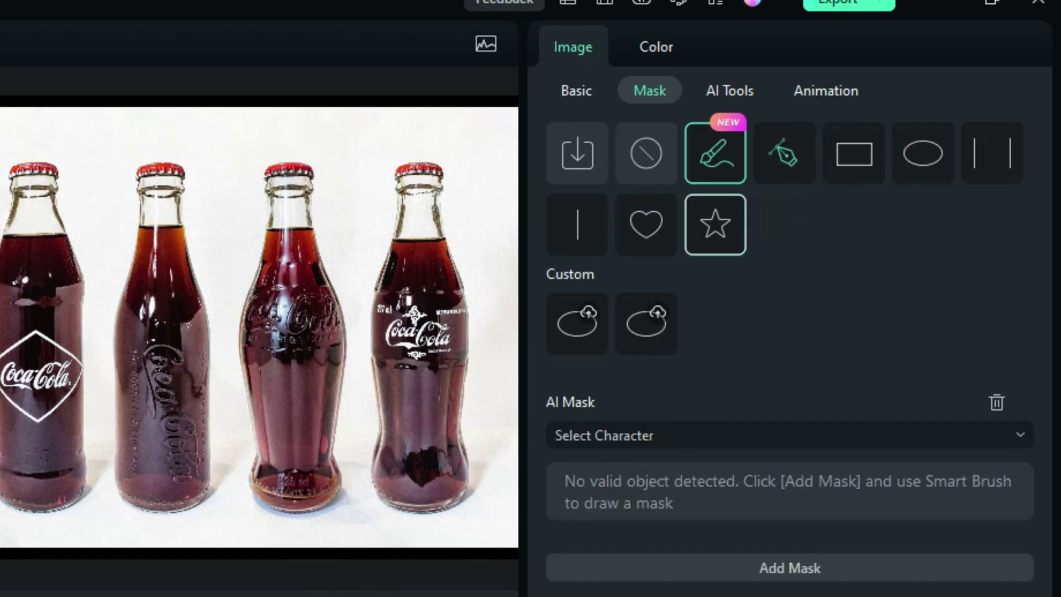
click(790, 435)
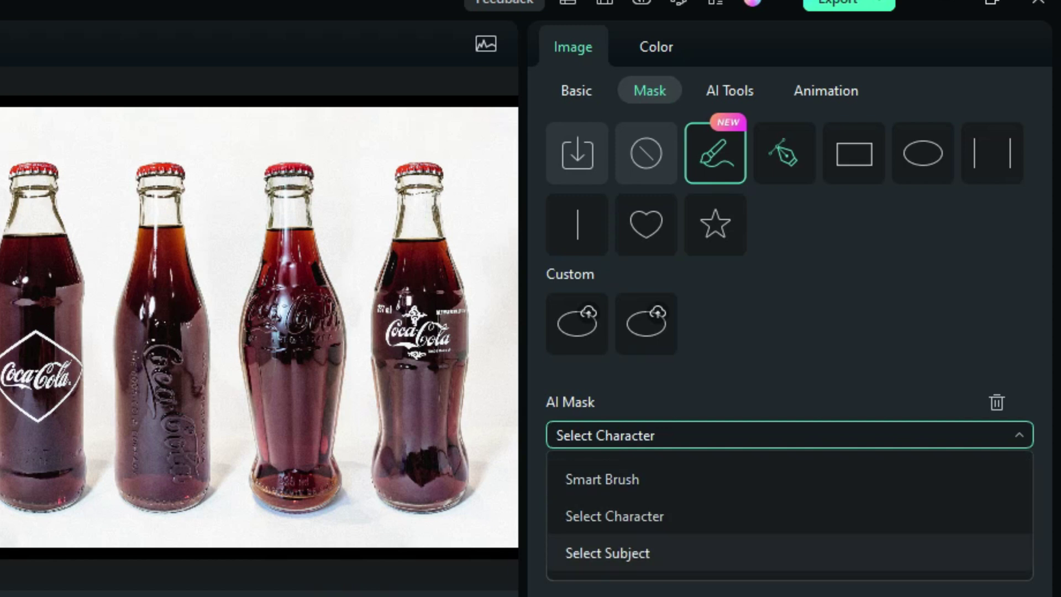
click(602, 479)
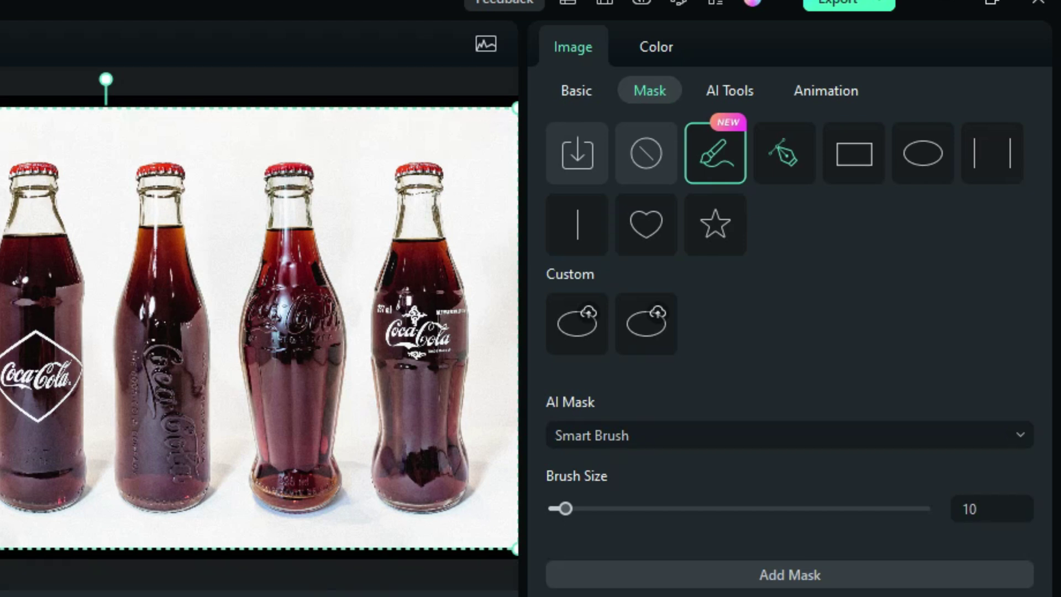
drag(423, 176, 436, 500)
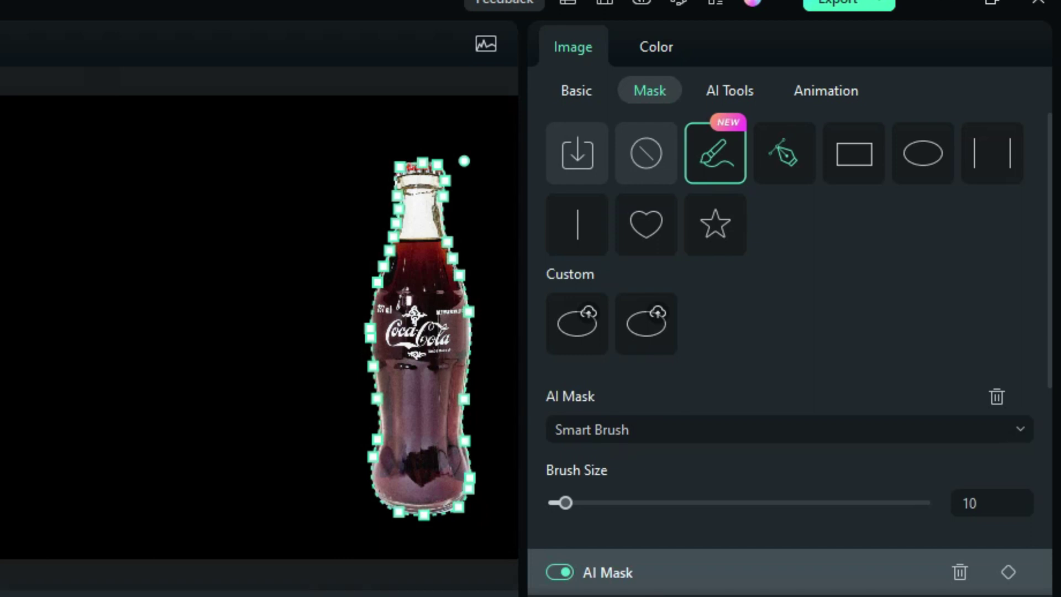
key(ctrl+z)
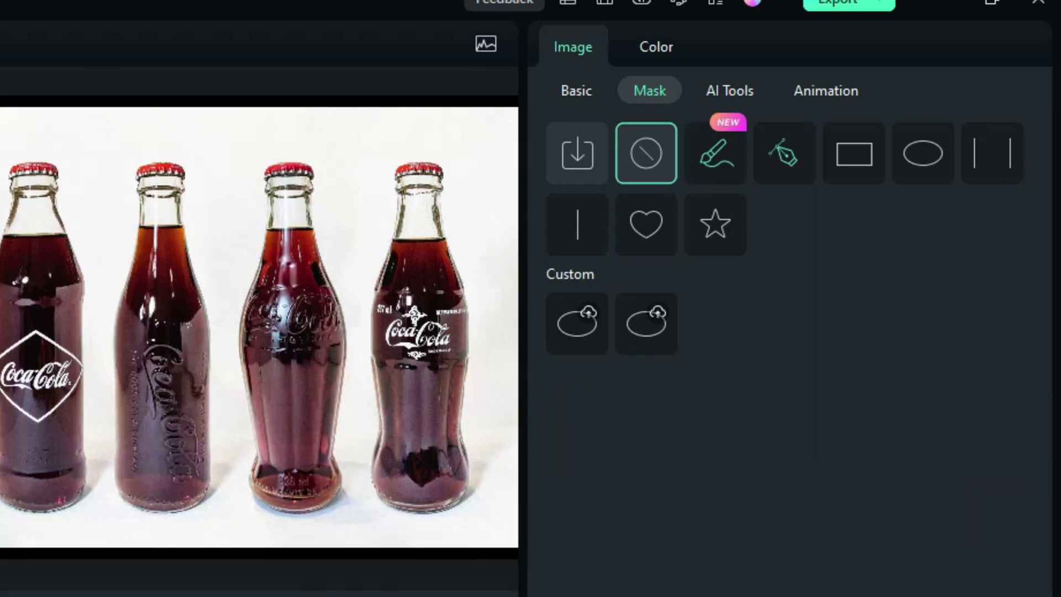
Step: Reapply an AI Mask to the image, trying Select Character mode before switching it to Select Subject
click(715, 153)
click(773, 435)
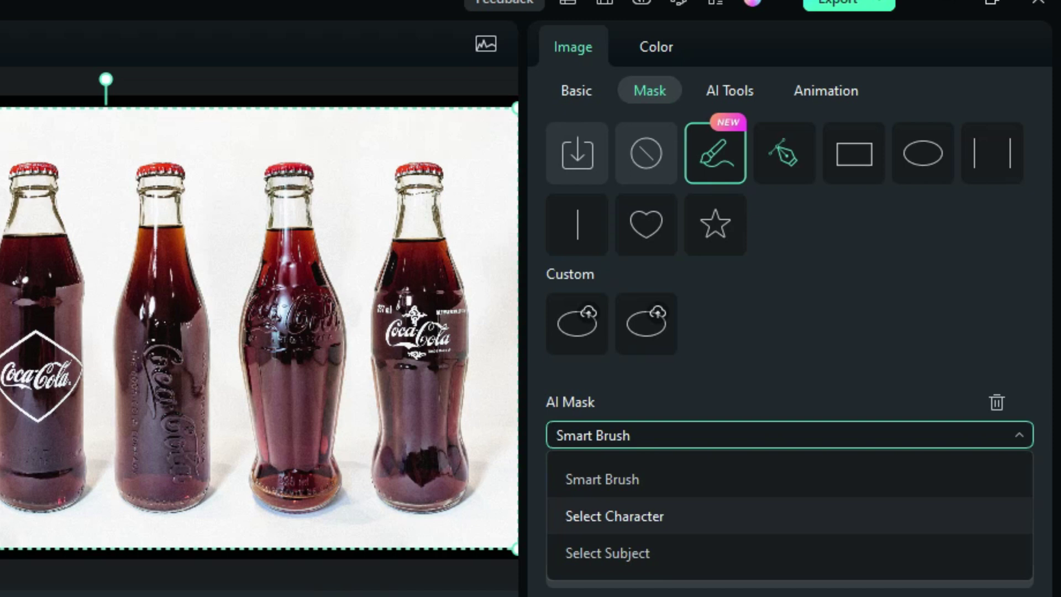
click(614, 516)
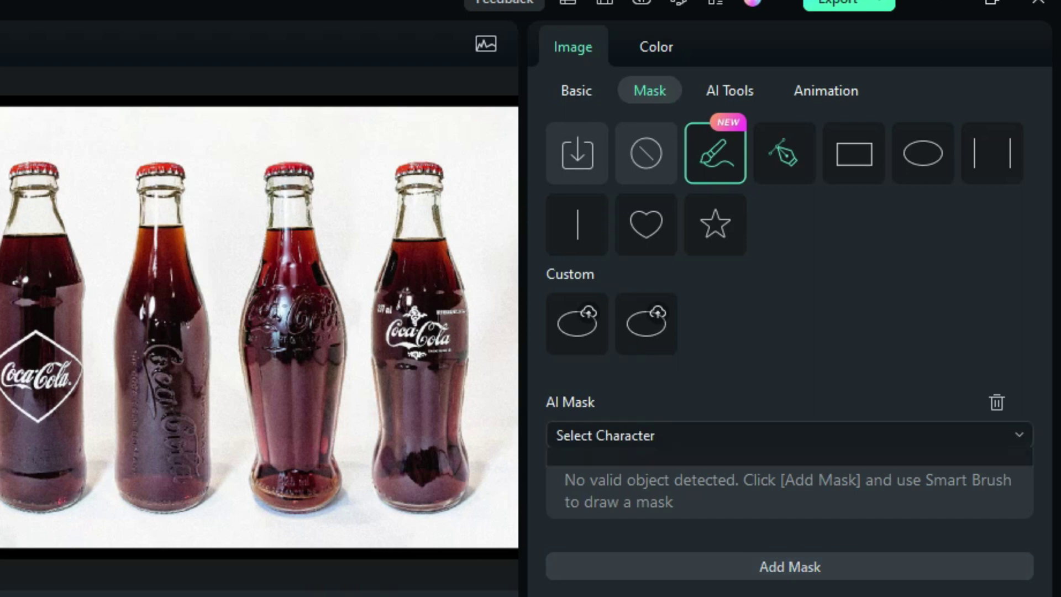
click(789, 435)
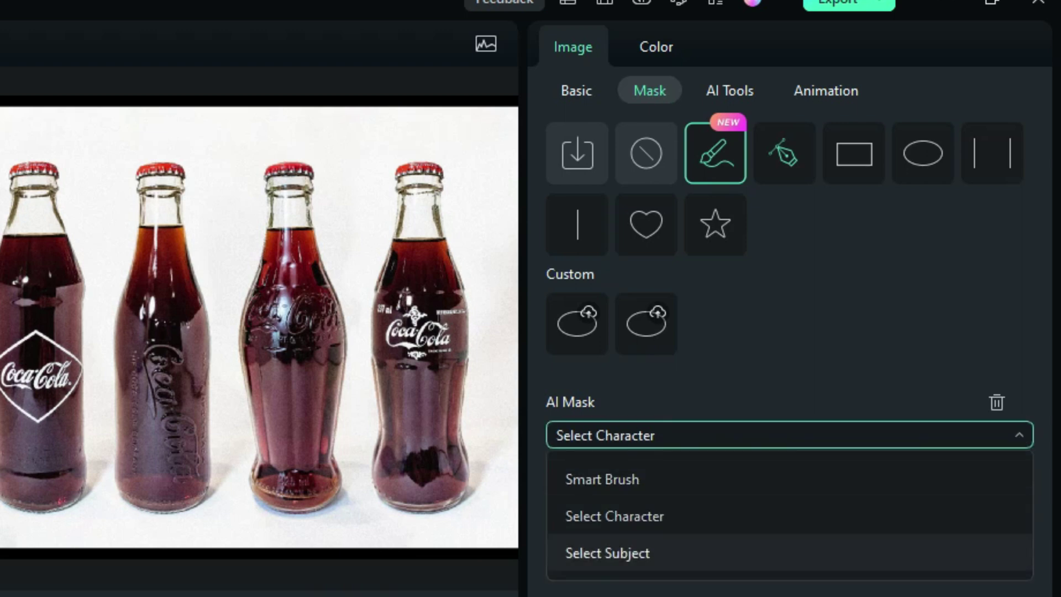
click(608, 552)
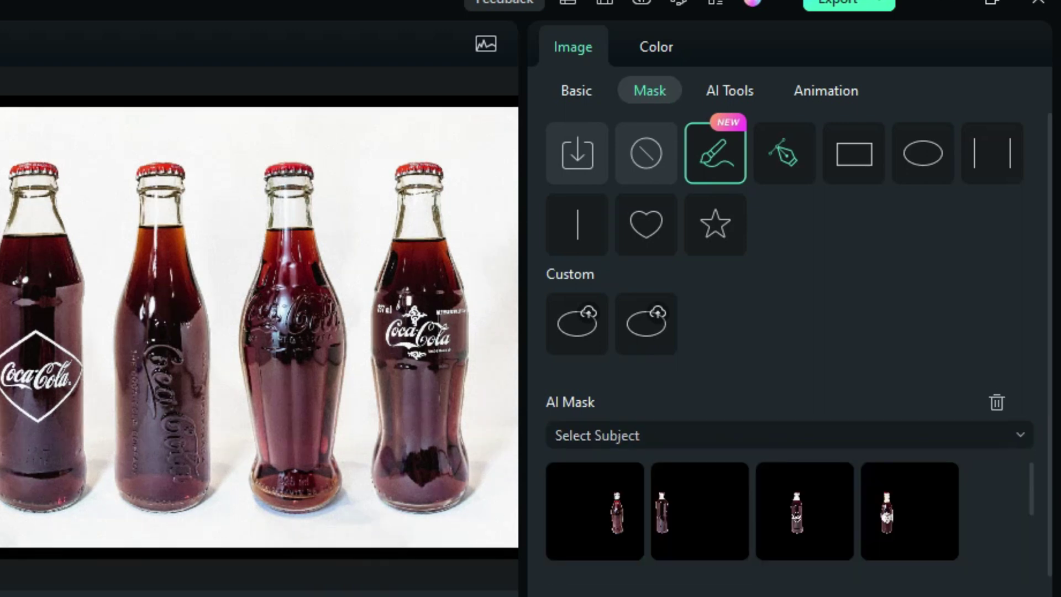
Step: Preview the detected subject masks one by one and apply the one isolating the rightmost bottle
click(595, 511)
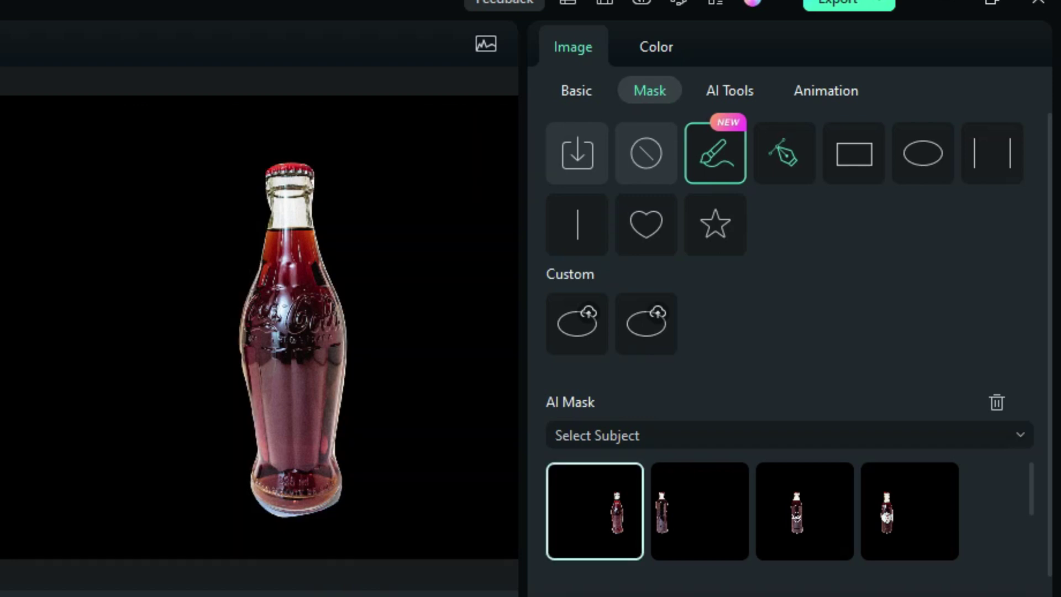
click(700, 511)
click(805, 511)
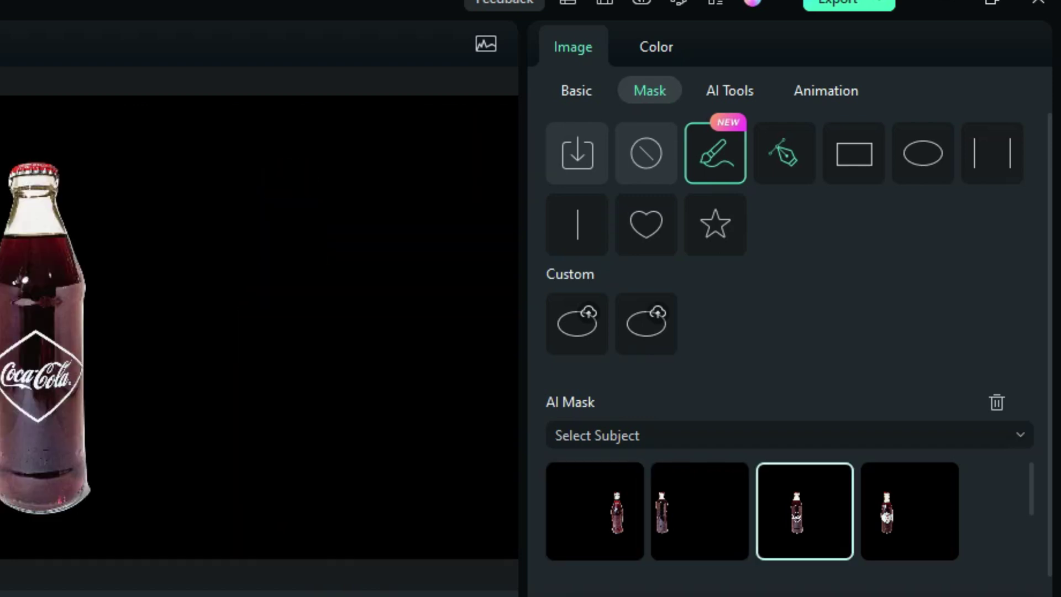
click(910, 510)
scroll(751, 511, down, 2)
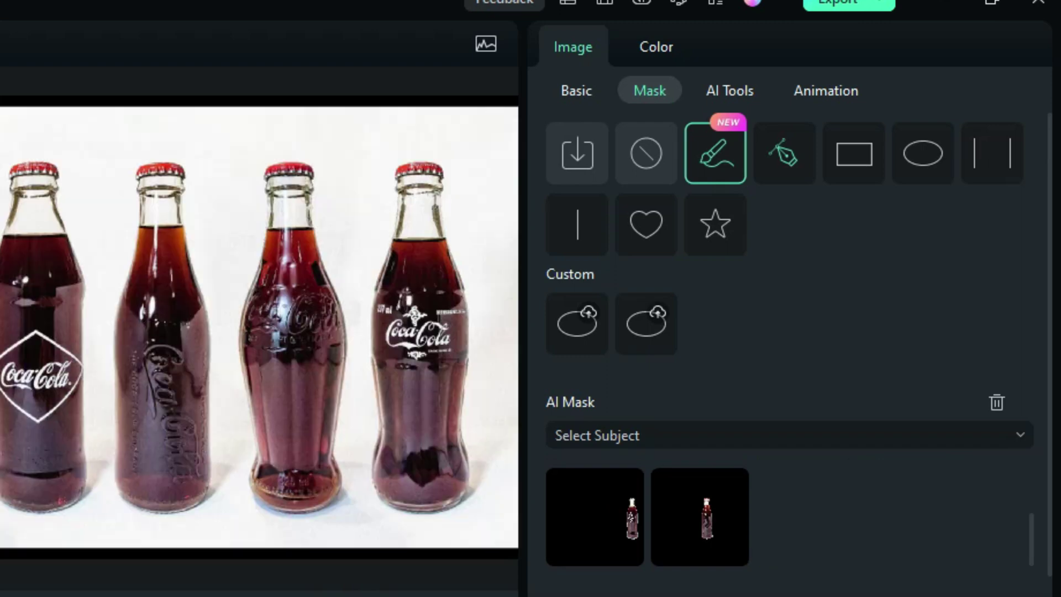
click(700, 516)
click(700, 516)
click(595, 517)
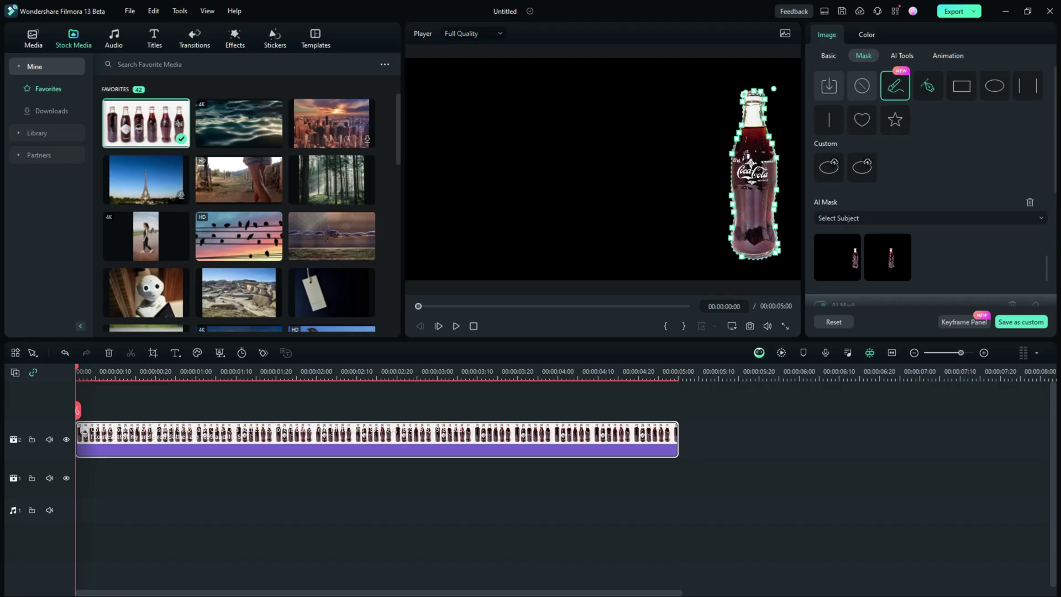
Step: Invert the bottle's AI mask, and switch the inversion back off
scroll(931, 186, down, 2)
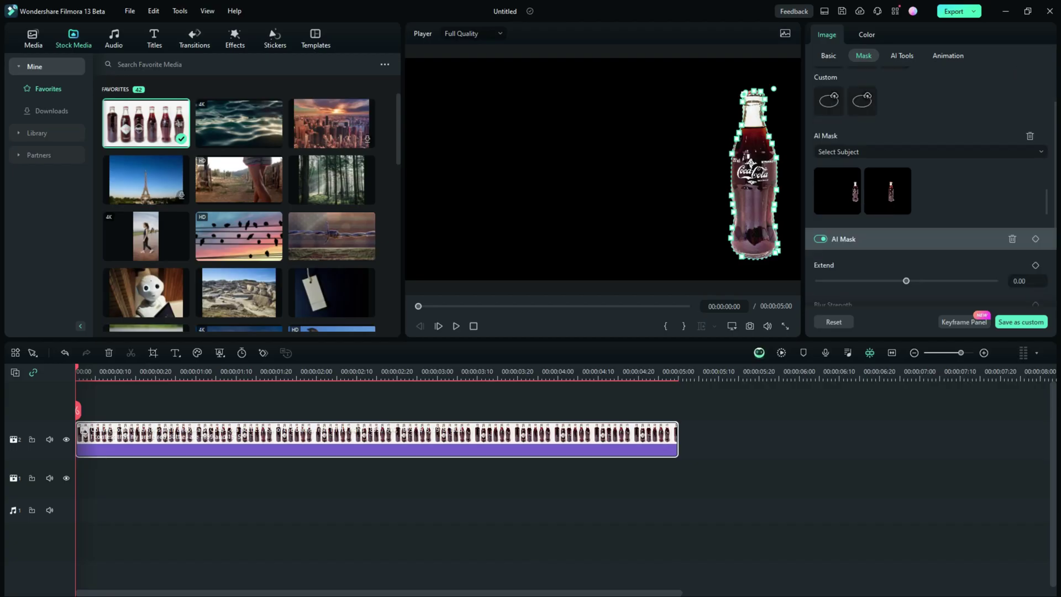
scroll(931, 221, down, 1)
scroll(932, 221, down, 1)
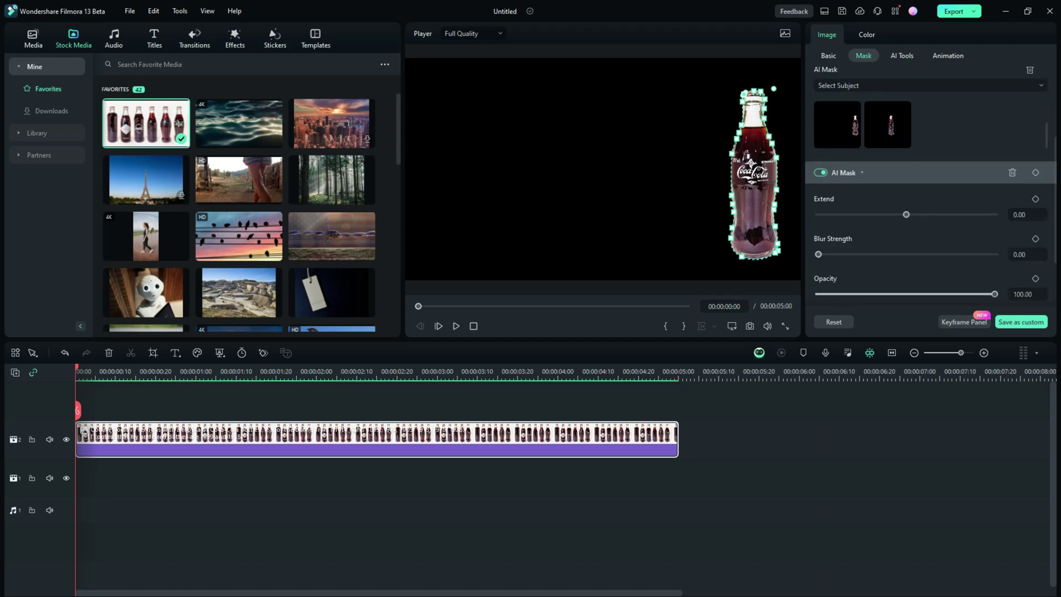
scroll(931, 183, down, 2)
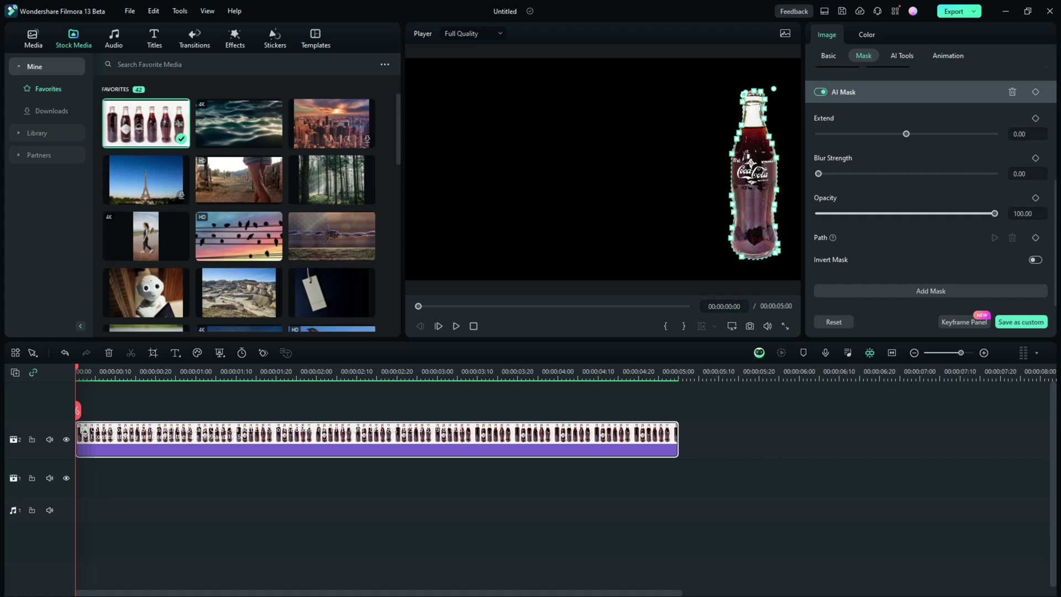
click(1035, 260)
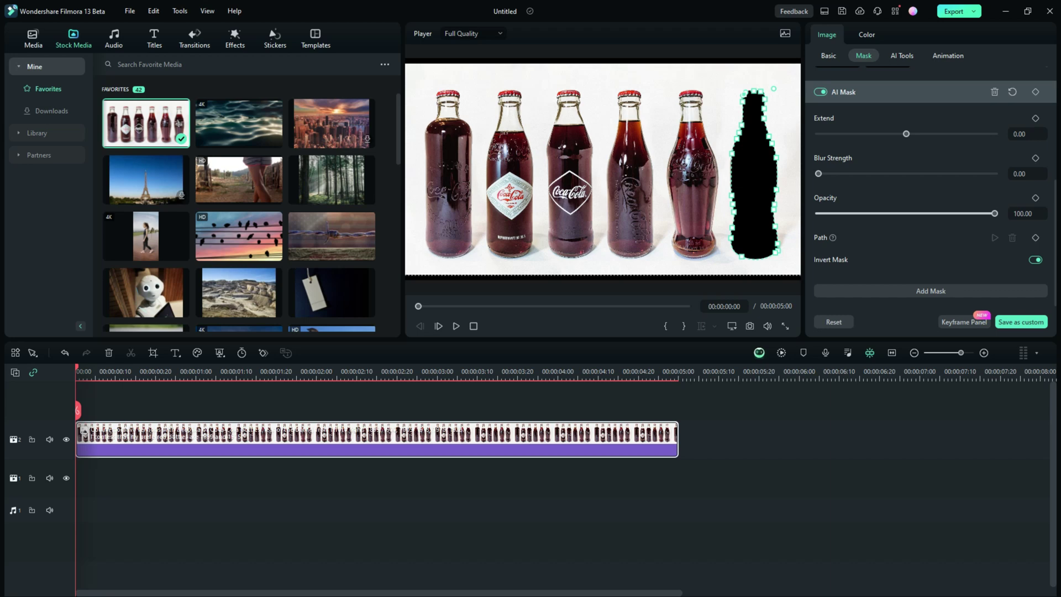
click(1036, 260)
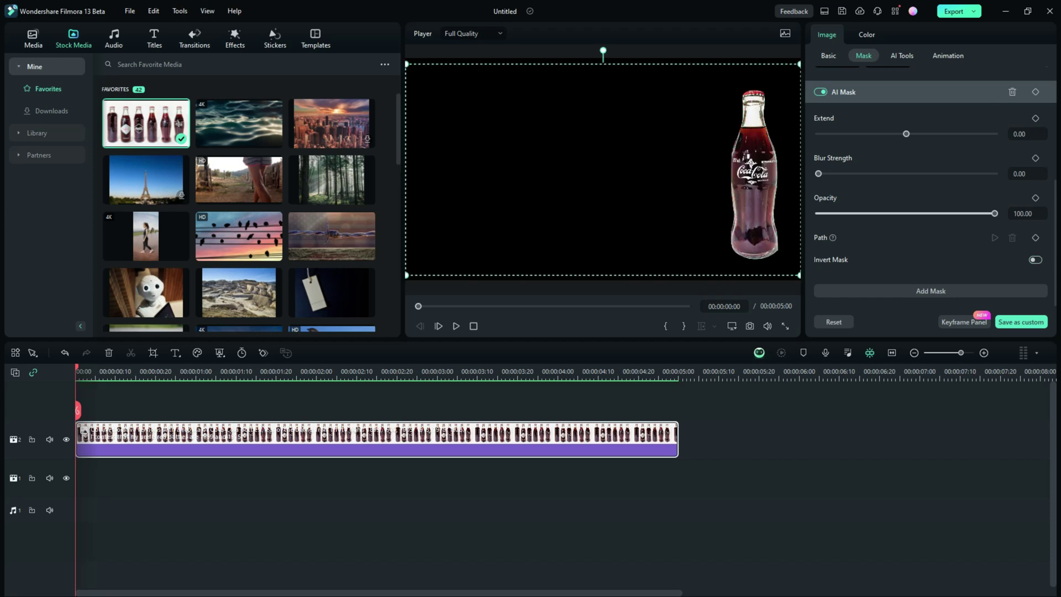
Step: Set the AI mask's Extend to -3 and its Blur Strength to 3
drag(906, 134, 905, 134)
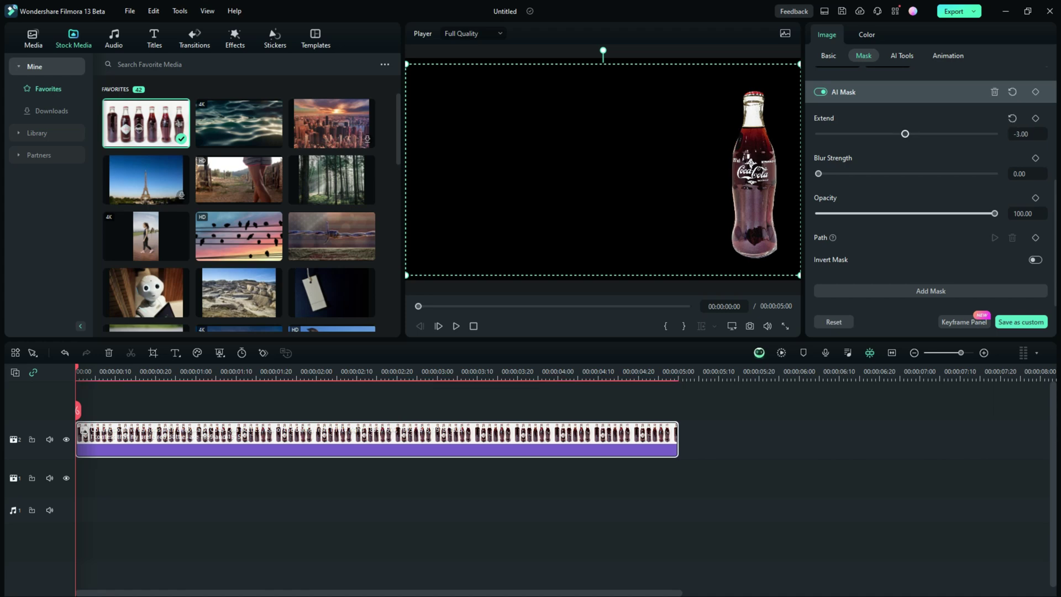
drag(818, 173, 823, 173)
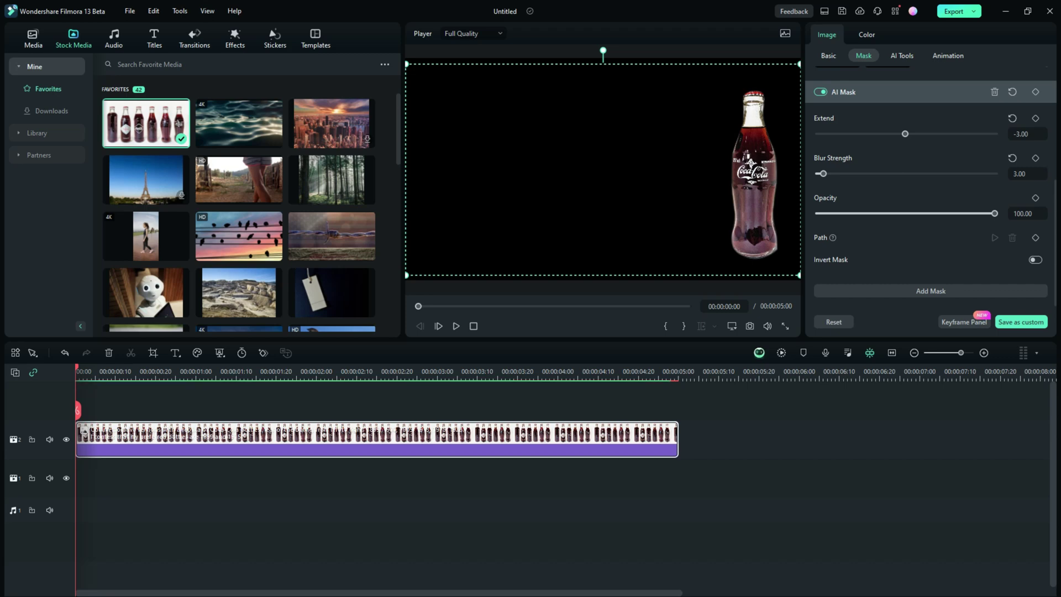
Step: Place the Trending Countdown Number 09 intro clip at the start of video track 1, beneath the bottle
click(36, 133)
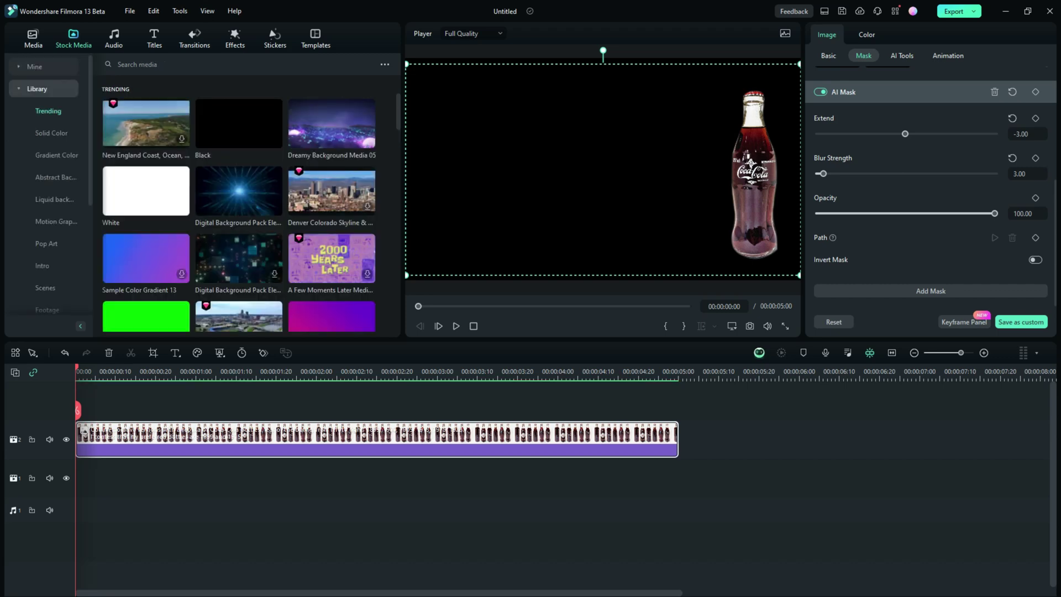
click(42, 266)
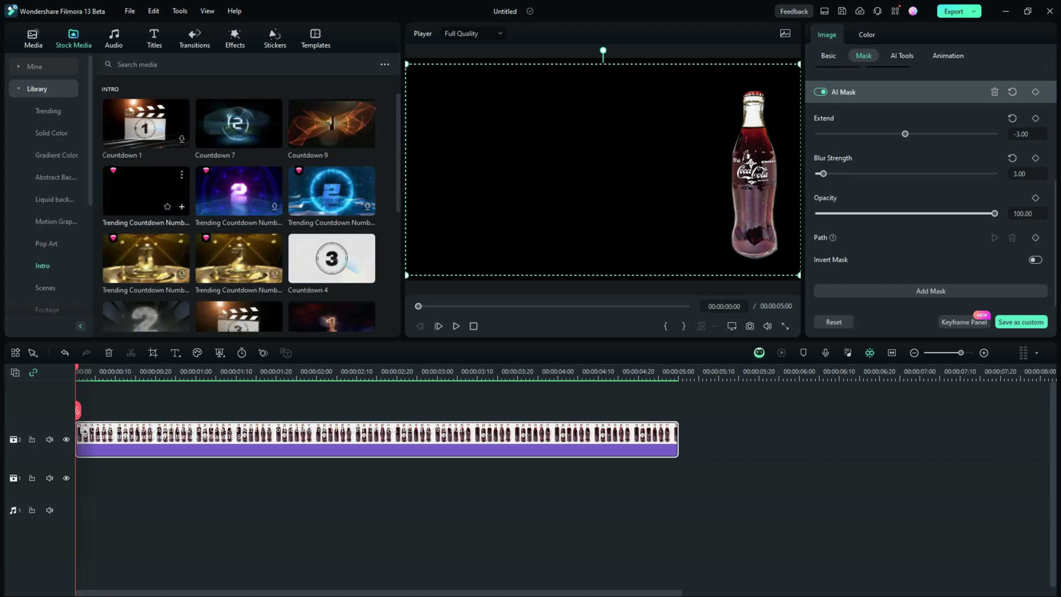
drag(146, 191, 116, 478)
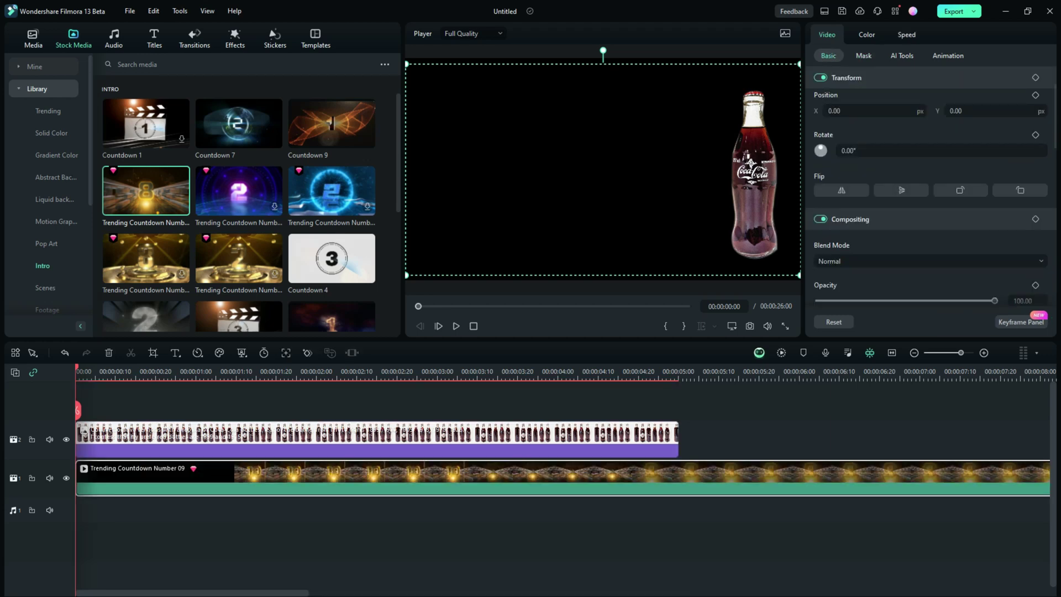
key(space)
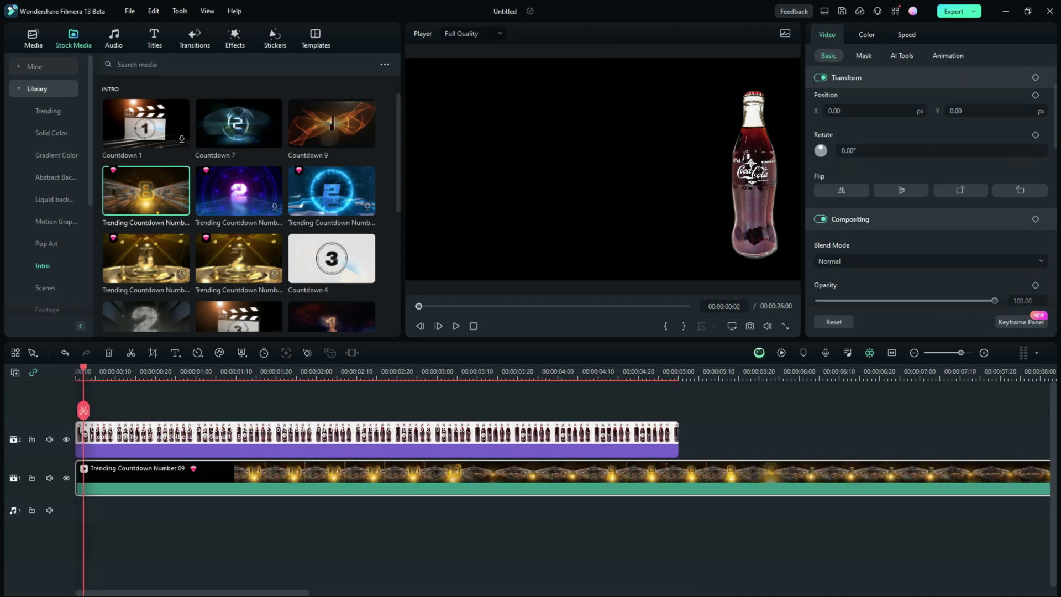
mouse_move(95, 369)
mouse_down()
mouse_move(232, 370)
mouse_move(76, 369)
mouse_up()
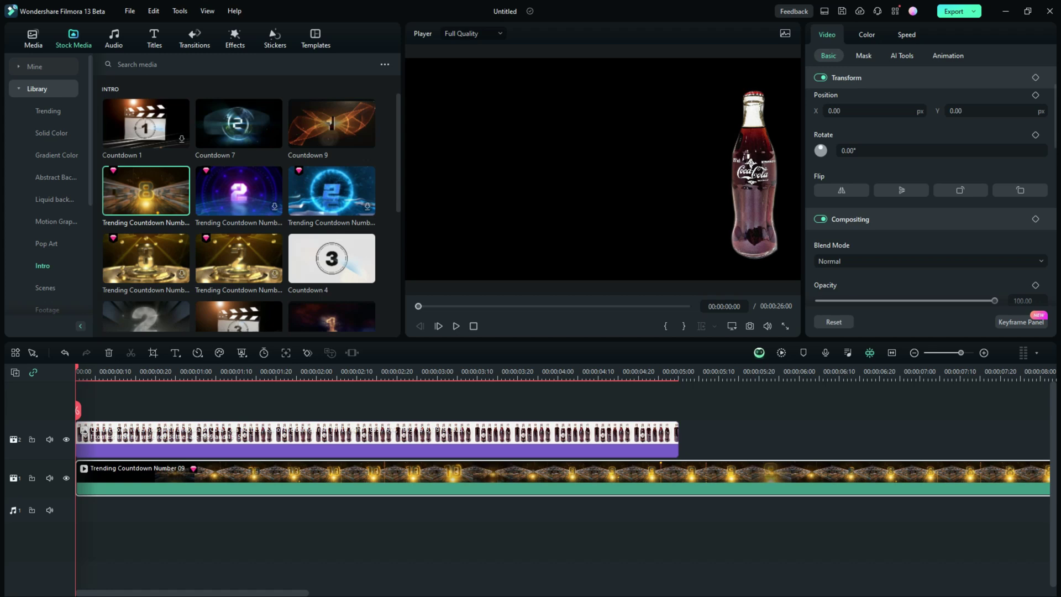
Step: Keyframe the bottle clip's opacity from 0 at the start to 100 at 00:00:01:07
click(747, 157)
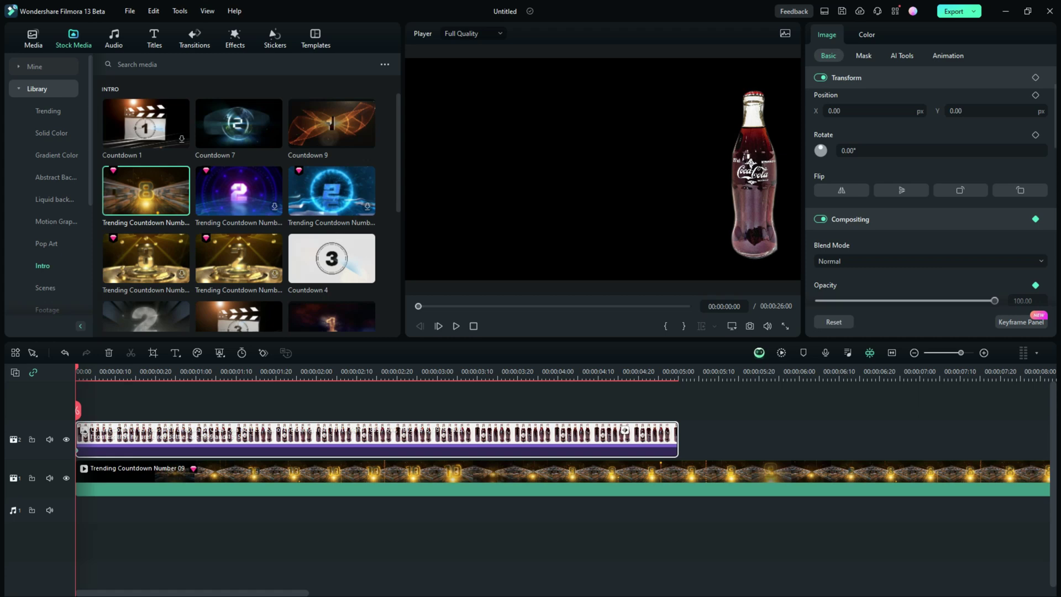
drag(995, 301, 818, 301)
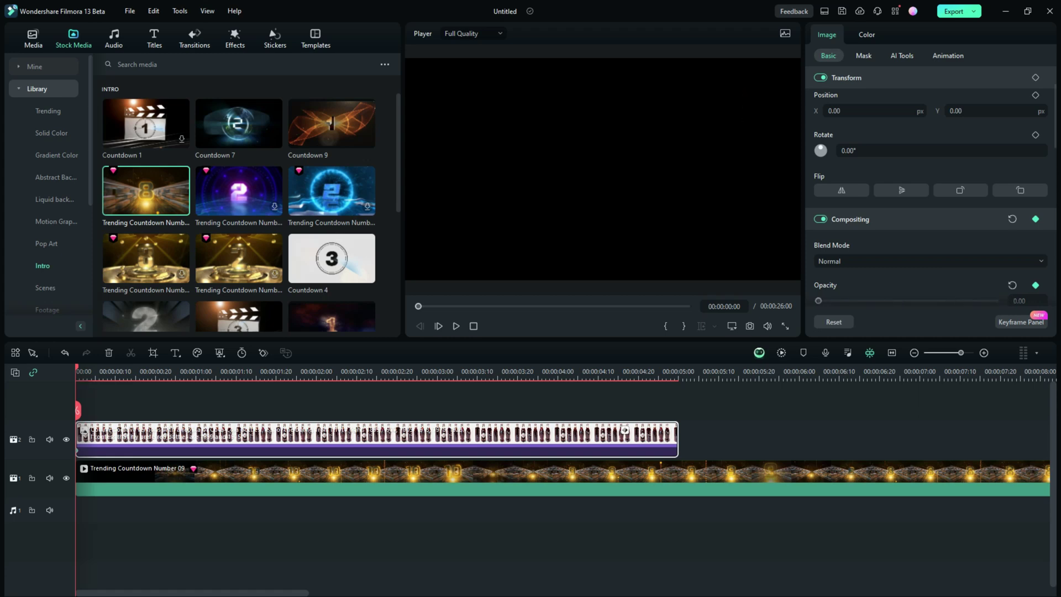
drag(77, 410, 223, 411)
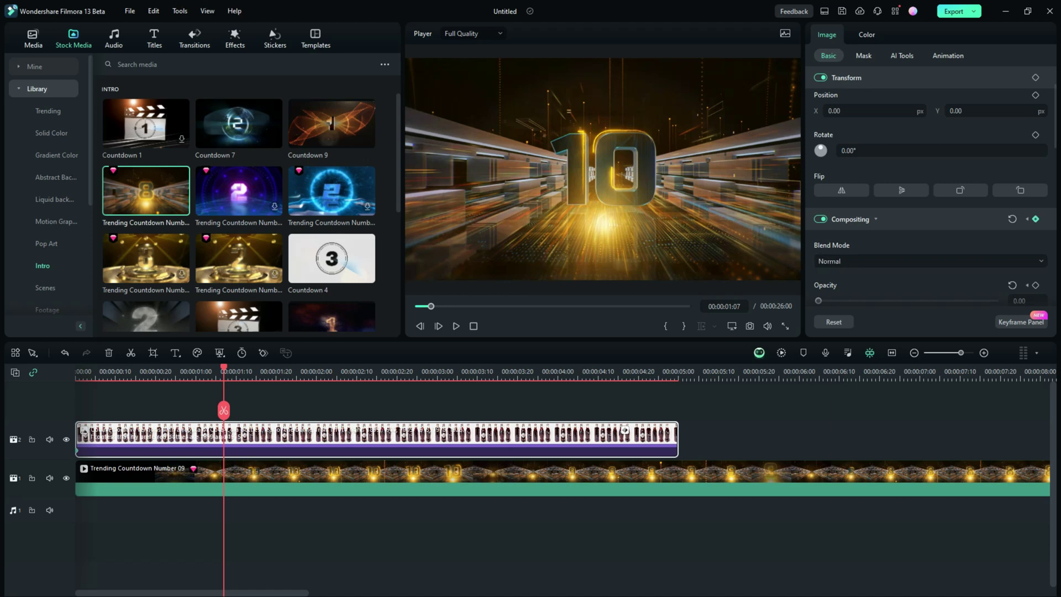
drag(819, 300, 995, 301)
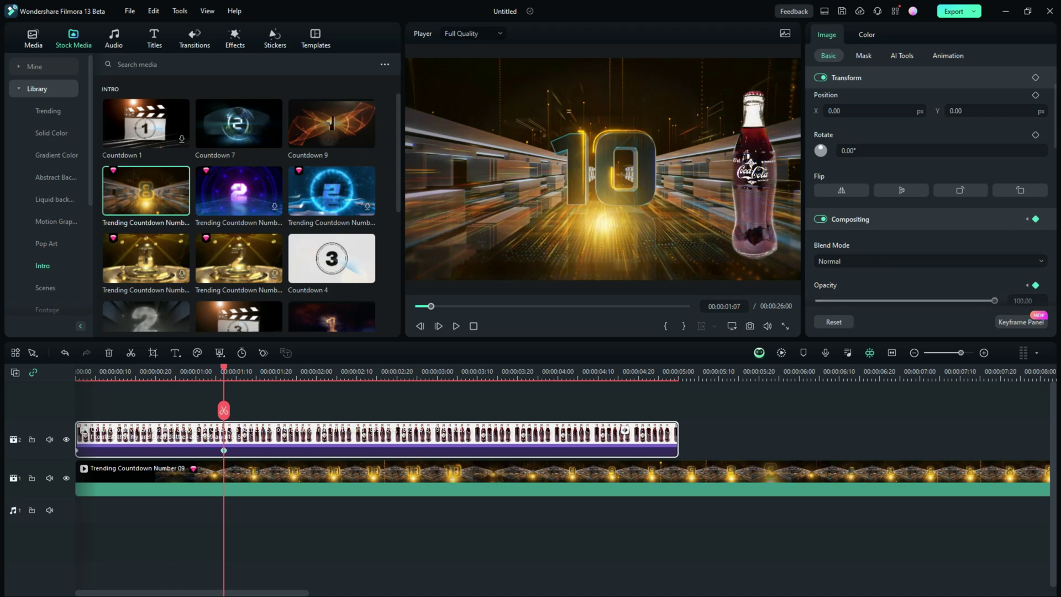
Step: Play the composition from the beginning to review the bottle's fade-in, and return the playhead to the start
drag(224, 367, 75, 367)
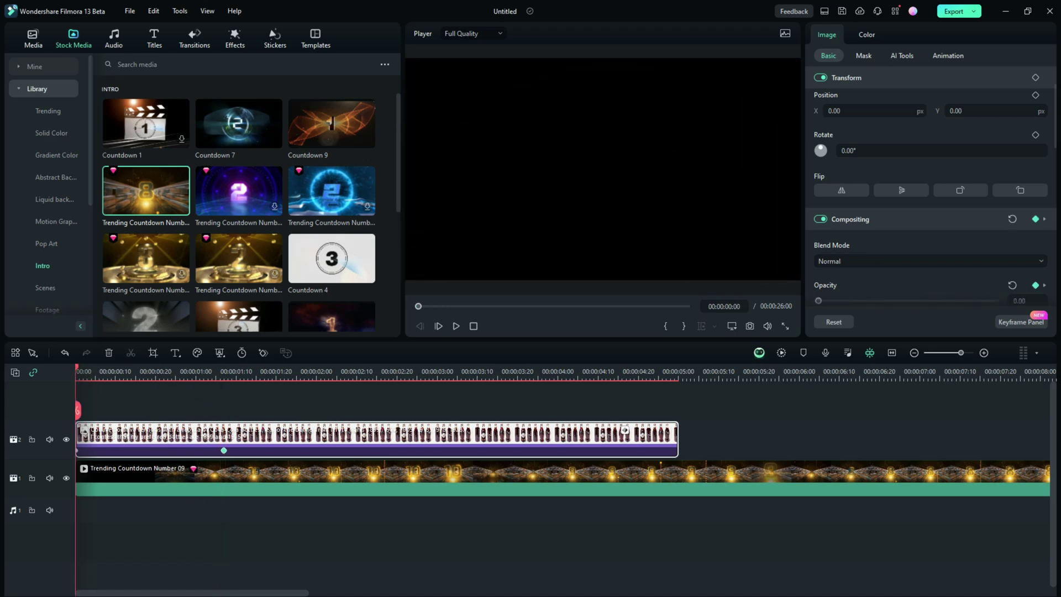
click(456, 326)
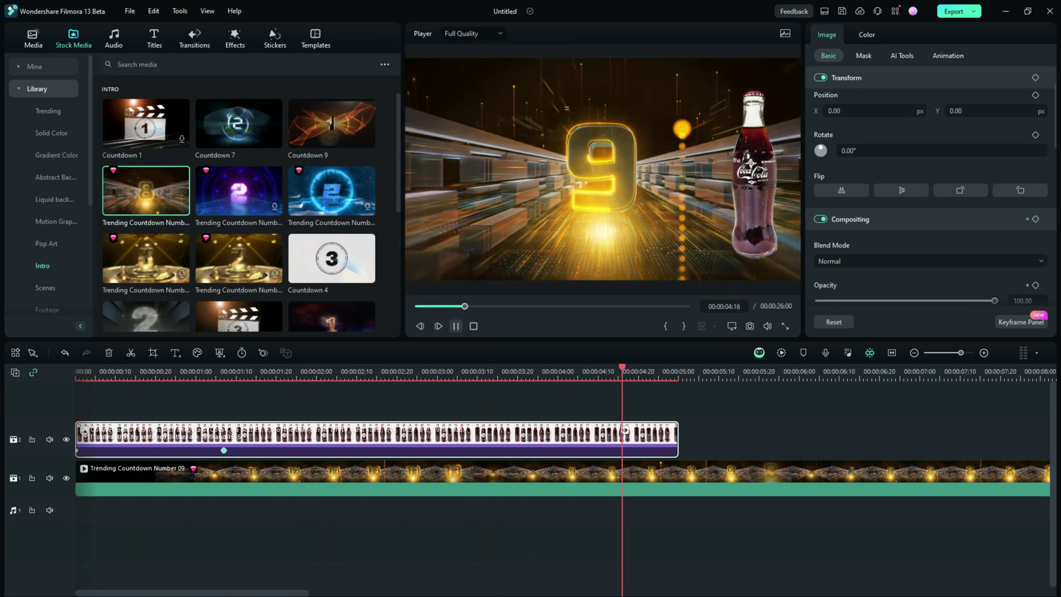
key(space)
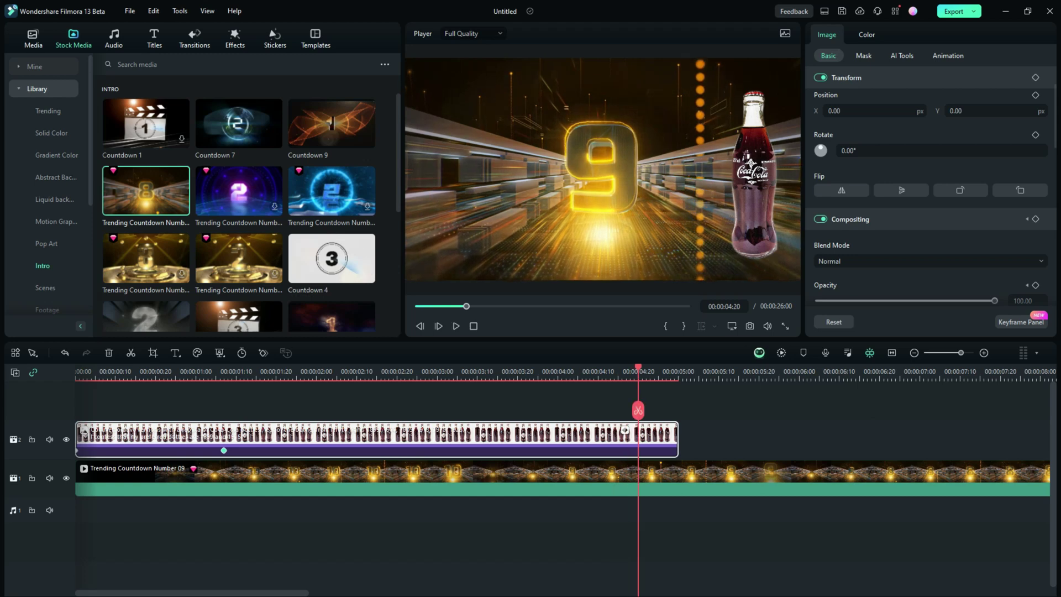
drag(639, 367, 76, 367)
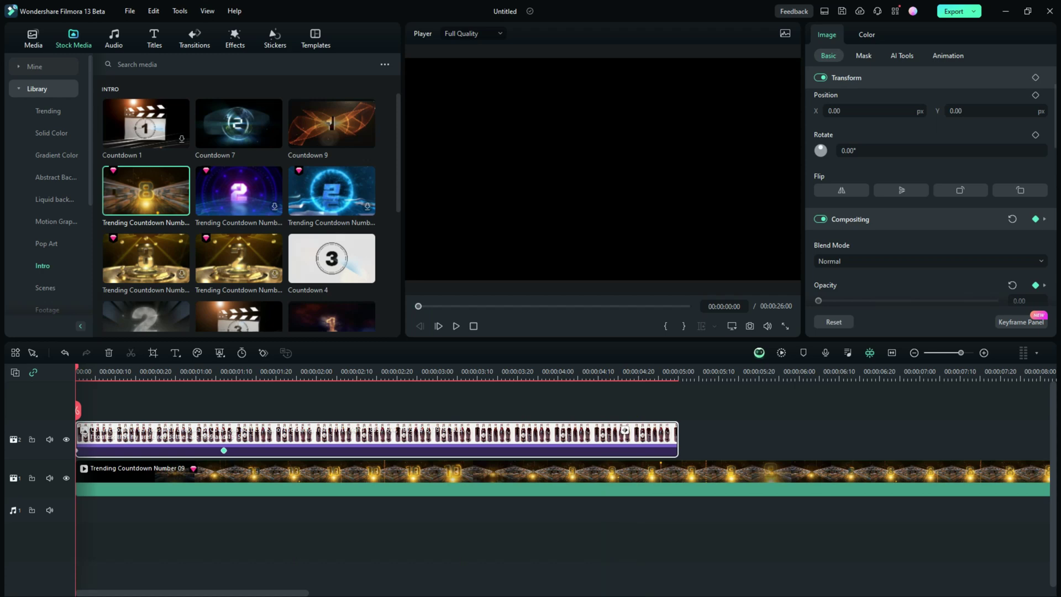
Step: Reopen the bottle clip's mask settings and view the available mask types, including AI Mask
click(864, 55)
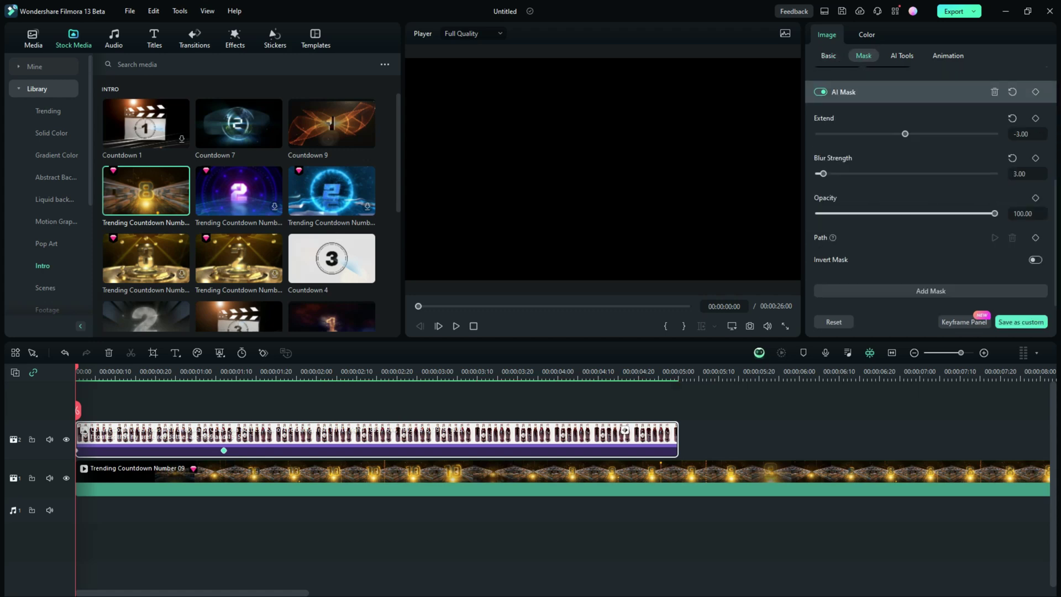
scroll(930, 188, up, 1)
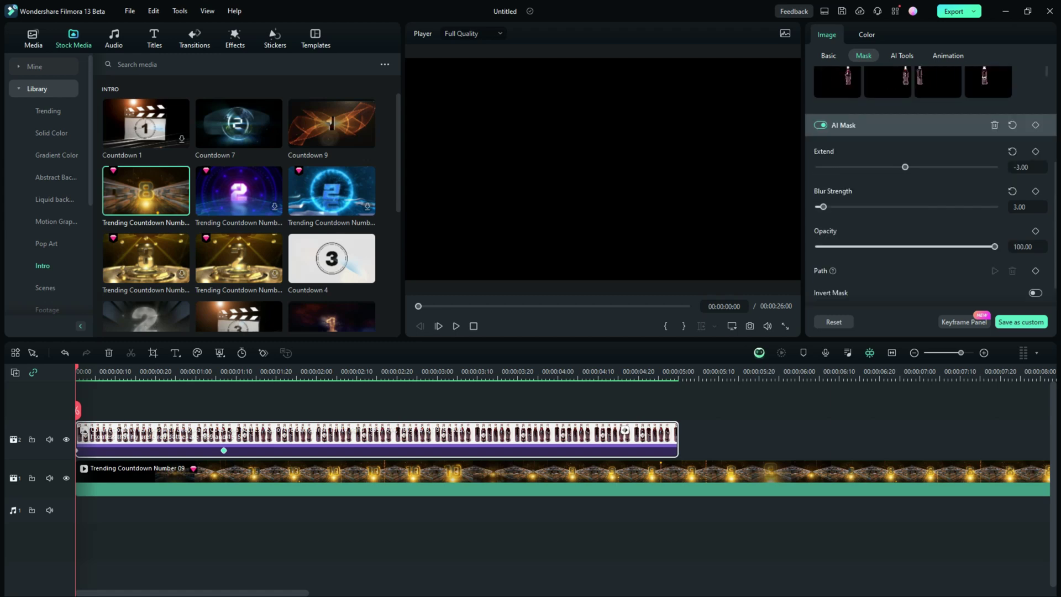
scroll(928, 193, up, 3)
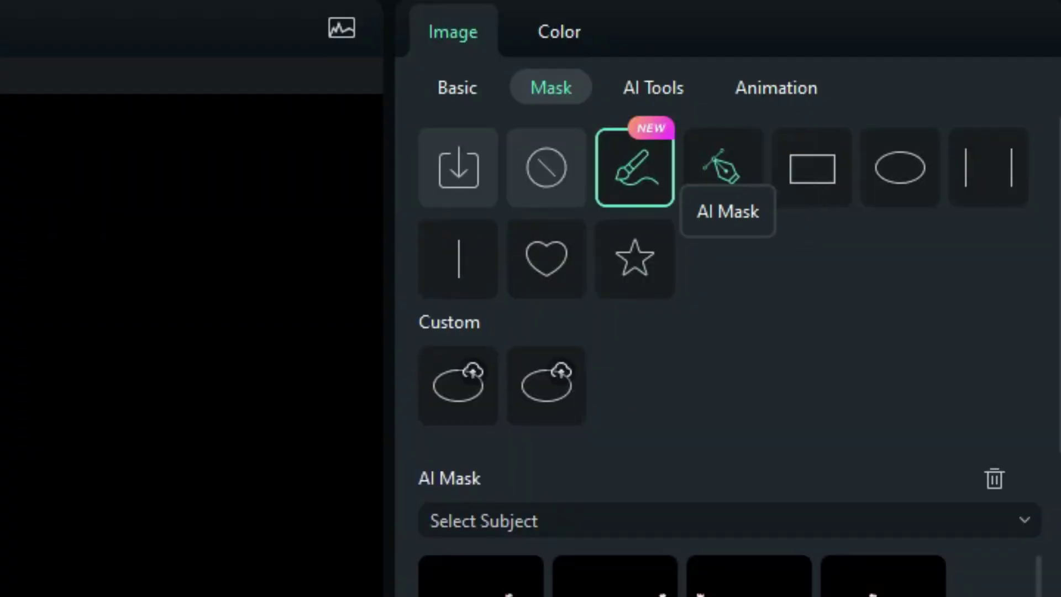